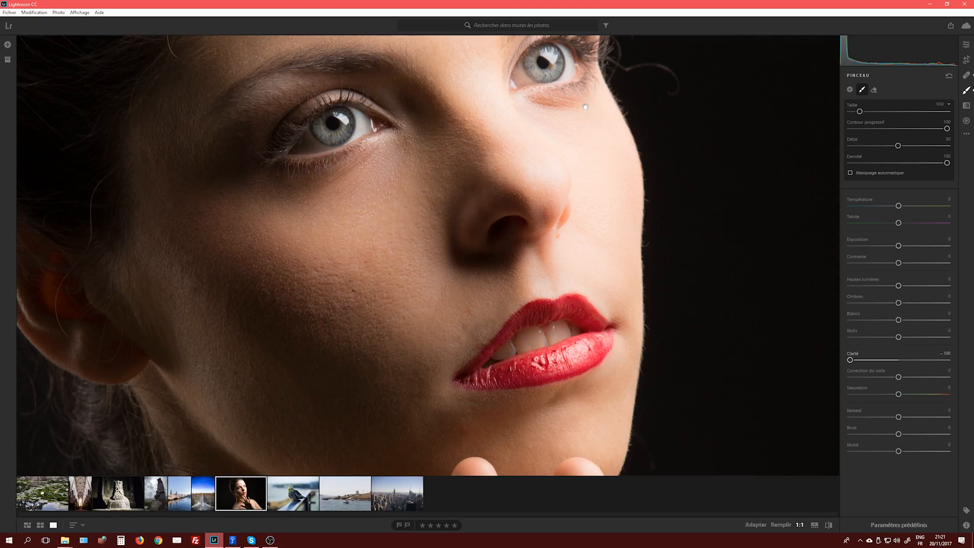
Paint a new brush adjustment over both eyes and set its Clarté to +100.
drag(629, 120, 626, 165)
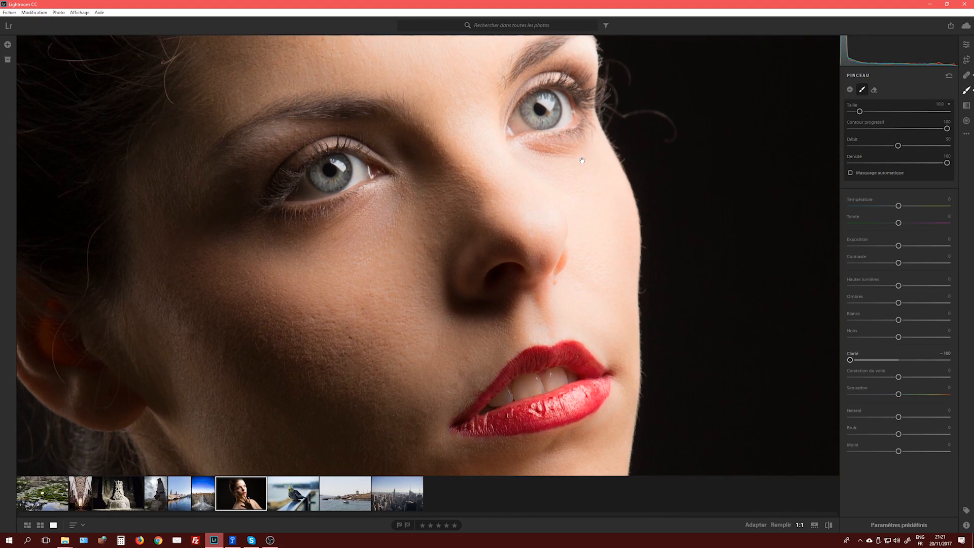
click(850, 90)
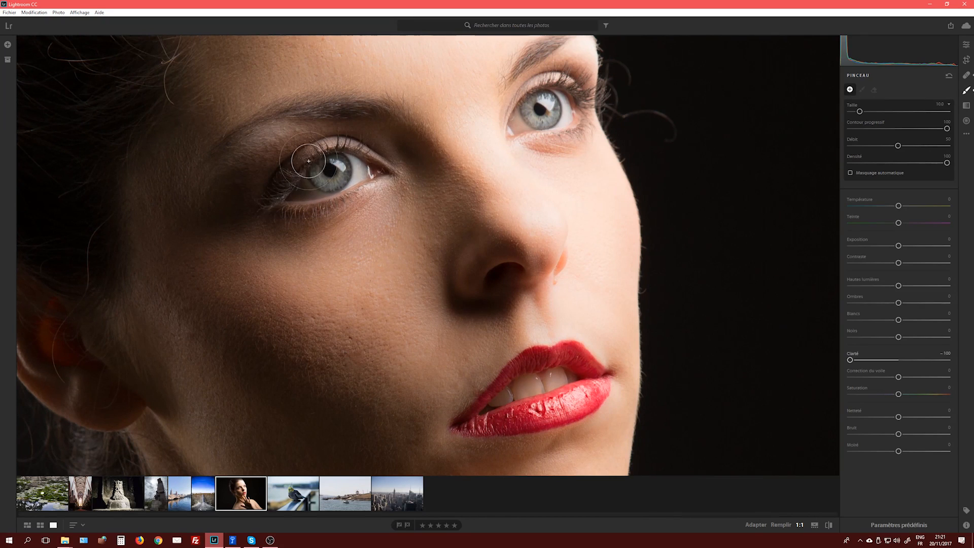
mouse_move(543, 97)
mouse_down()
mouse_move(556, 92)
mouse_move(592, 119)
mouse_move(570, 100)
mouse_move(542, 114)
mouse_move(547, 100)
mouse_move(528, 117)
mouse_up()
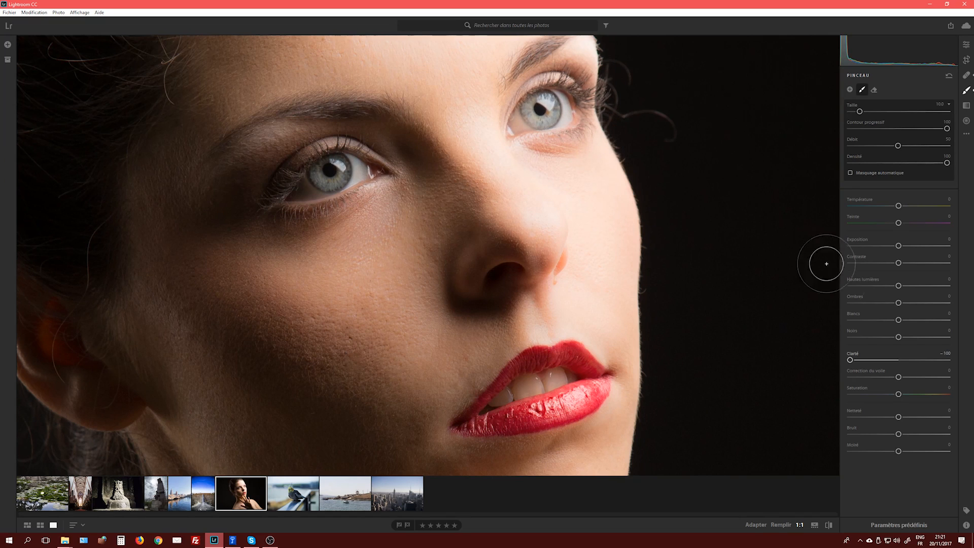
drag(849, 360, 947, 360)
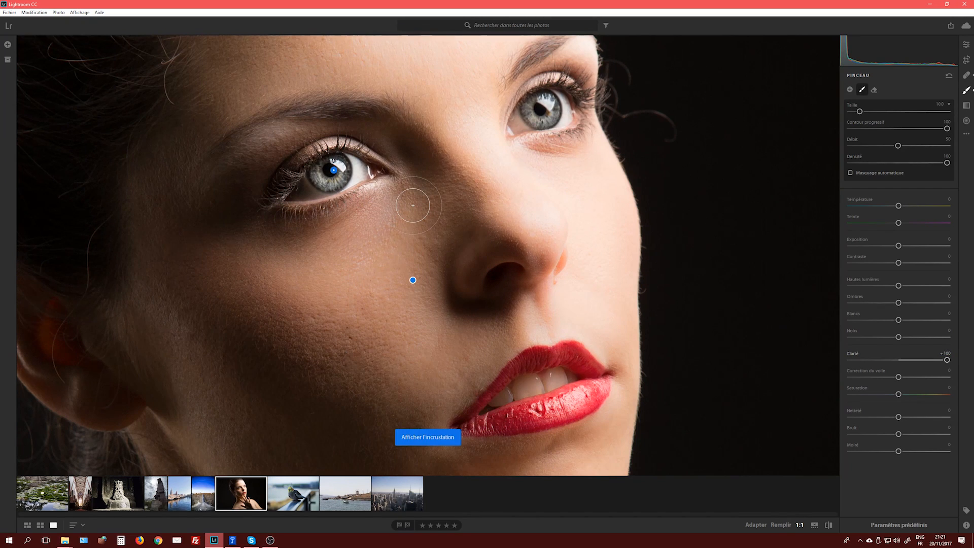
Check the brush mask painted over the eyes by showing its overlay, and hide the overlay again.
key(o)
key(o)
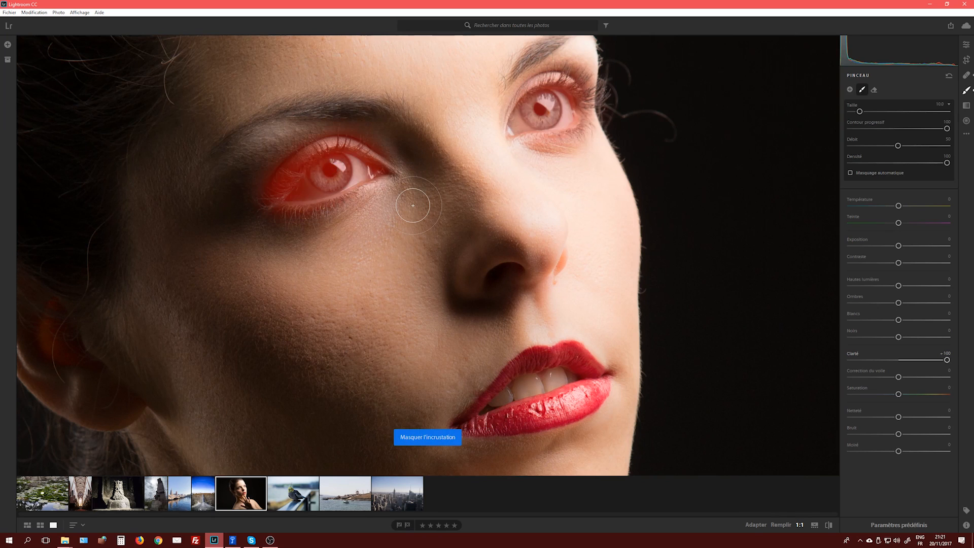
key(o)
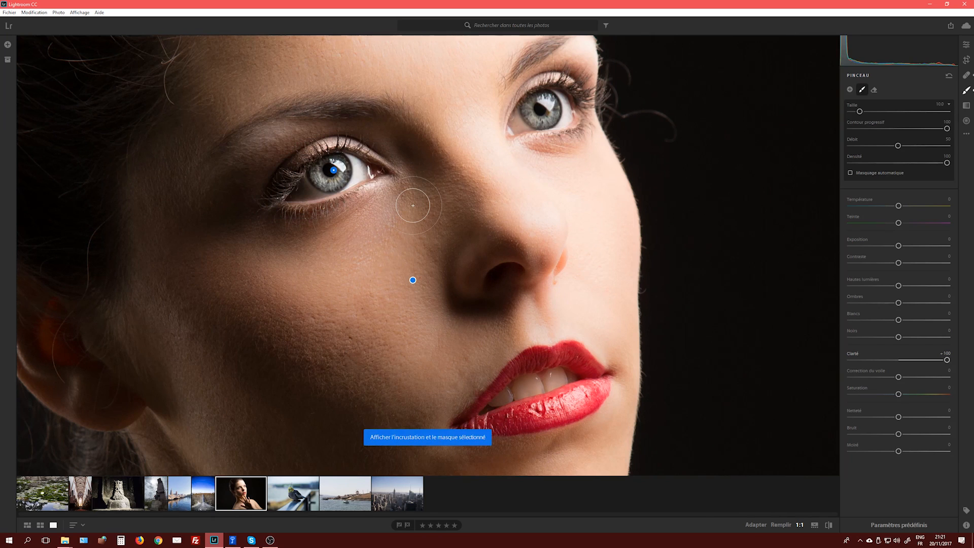
key(o)
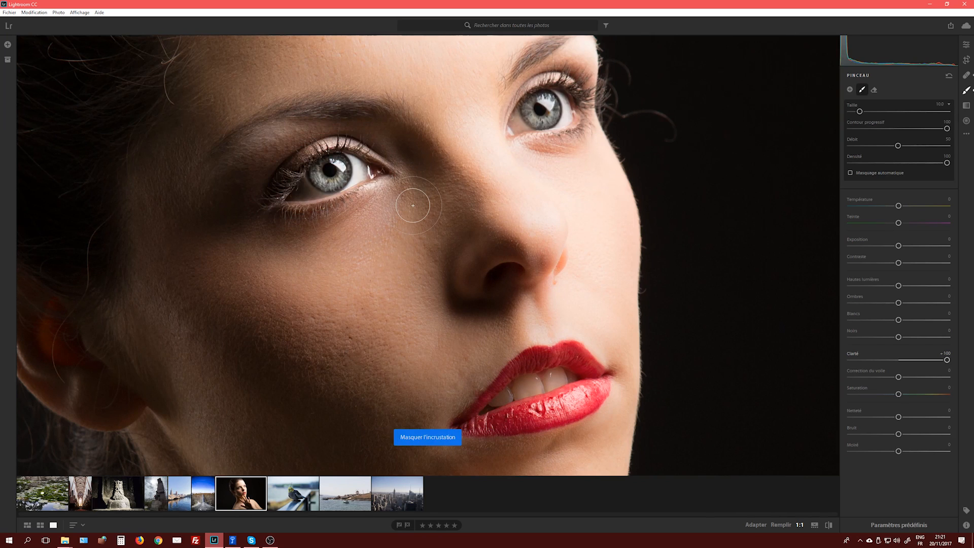
Set the eye adjustment's Clarté to +45 and switch the brush to eraser mode at size 3.0.
click(898, 358)
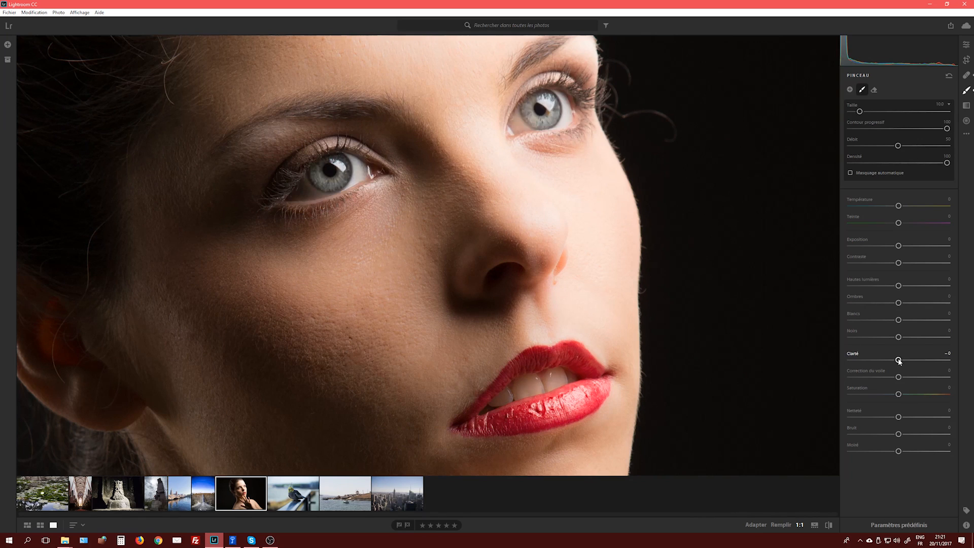
drag(898, 360, 922, 362)
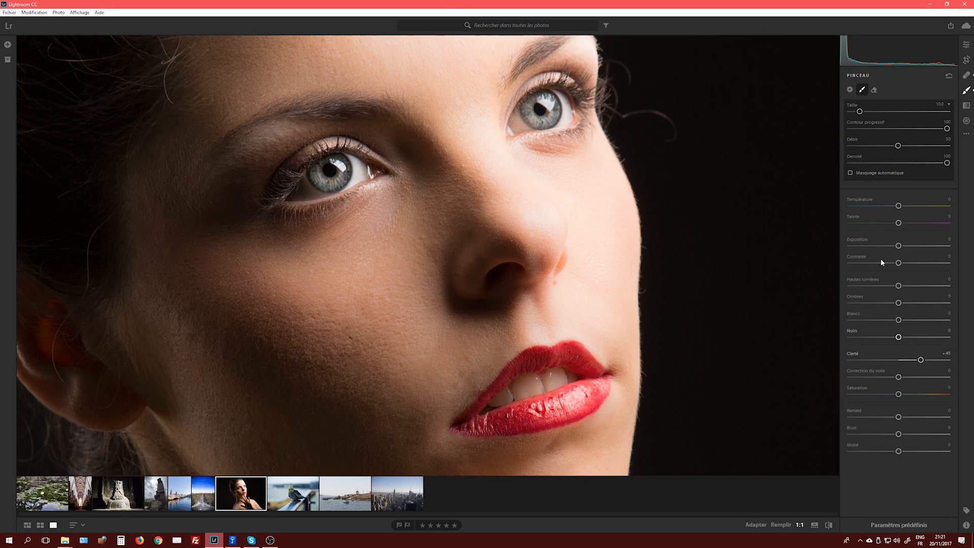
click(873, 90)
scroll(640, 174, down, 4)
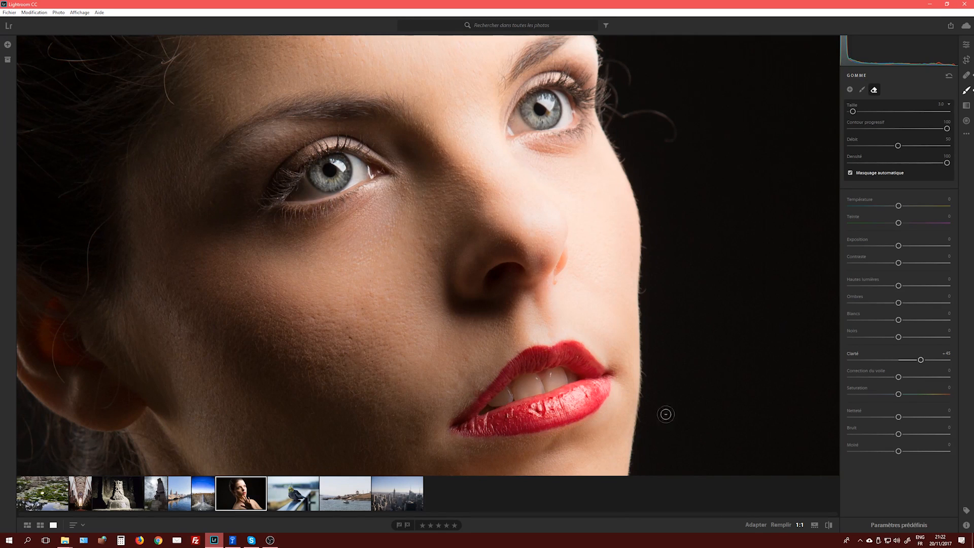
Paint a new brush adjustment around the eyes with Clarté reset to 0 and Exposition at −0.16.
click(755, 525)
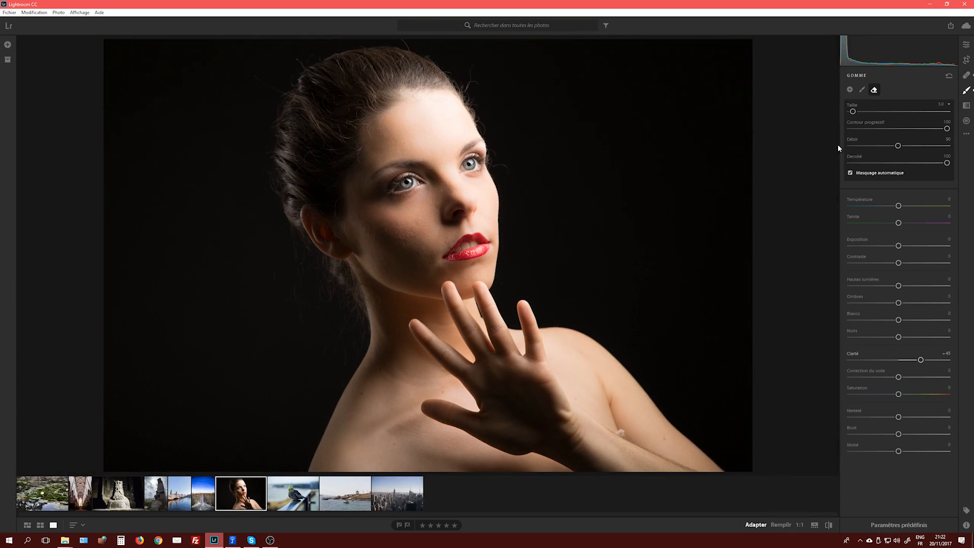
click(850, 90)
key(p)
scroll(418, 177, up, 1)
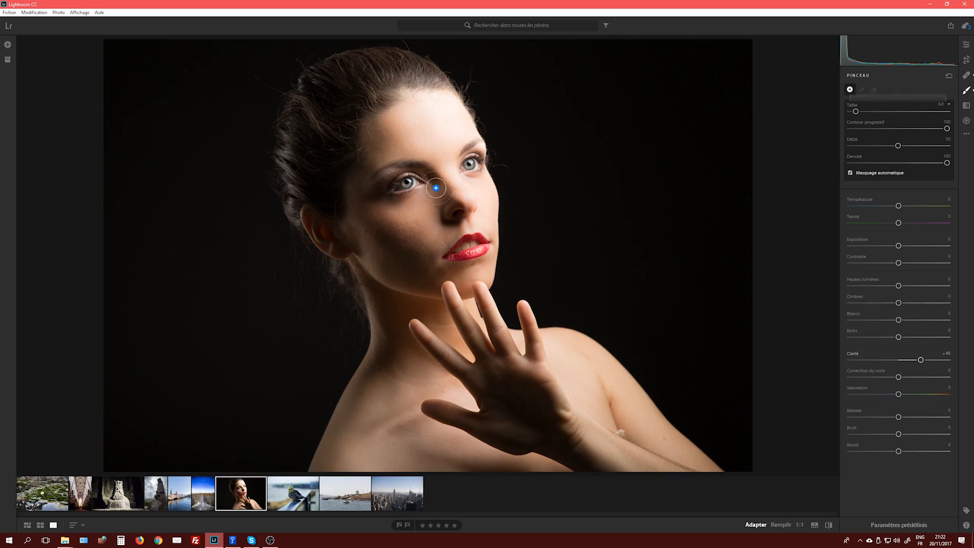
double_click(864, 352)
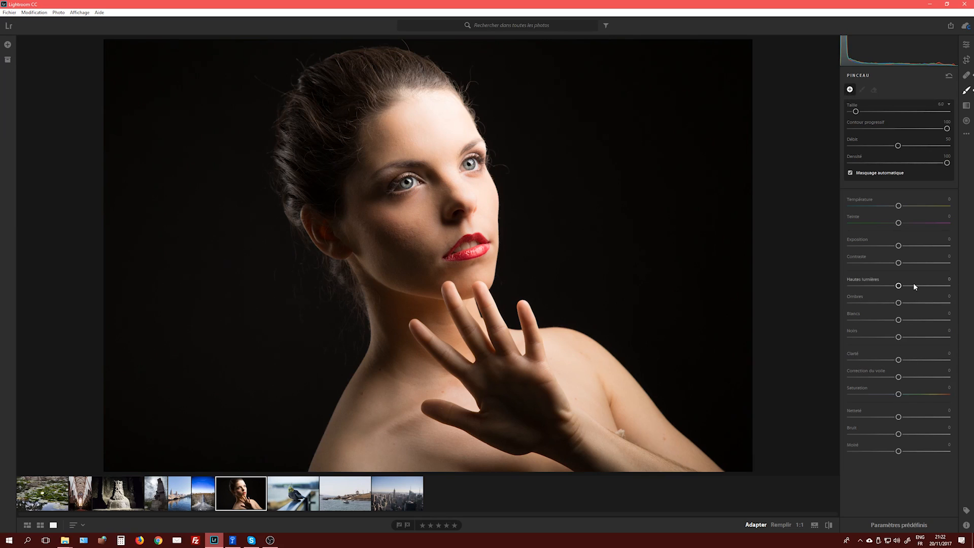
drag(899, 246, 898, 247)
mouse_move(423, 191)
mouse_down()
mouse_move(392, 183)
mouse_move(424, 176)
mouse_up()
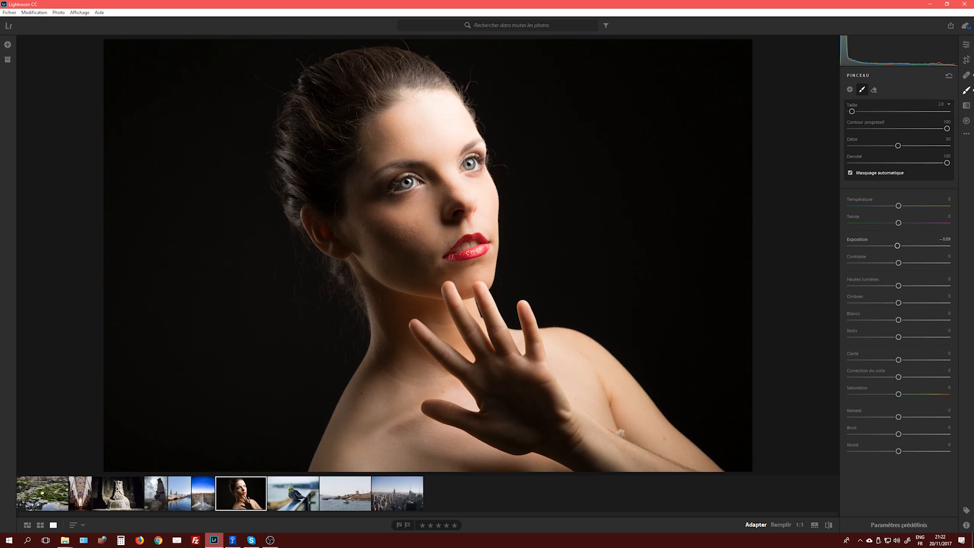
drag(897, 247, 877, 247)
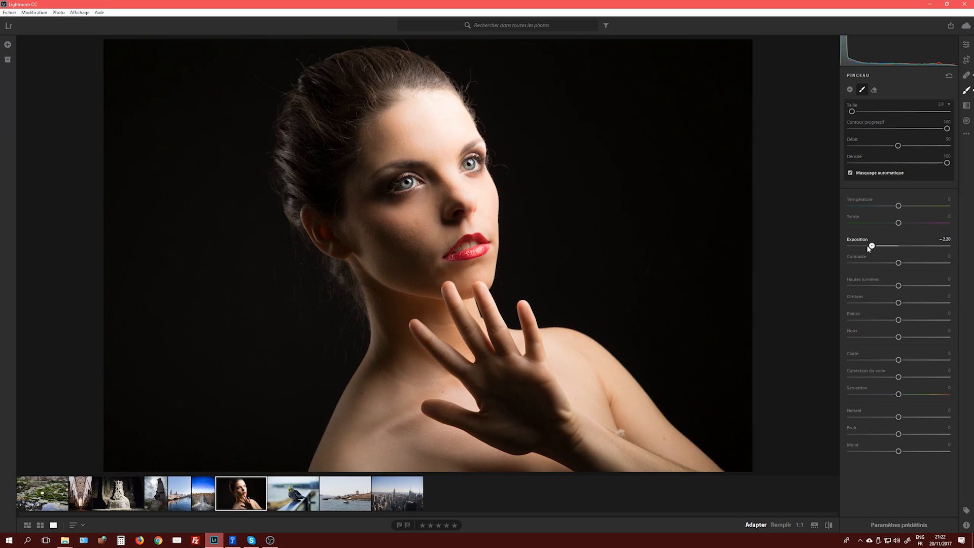
drag(872, 246, 900, 246)
Examine the overlay of the shading mask around the eyes at 1:1 magnification.
click(800, 524)
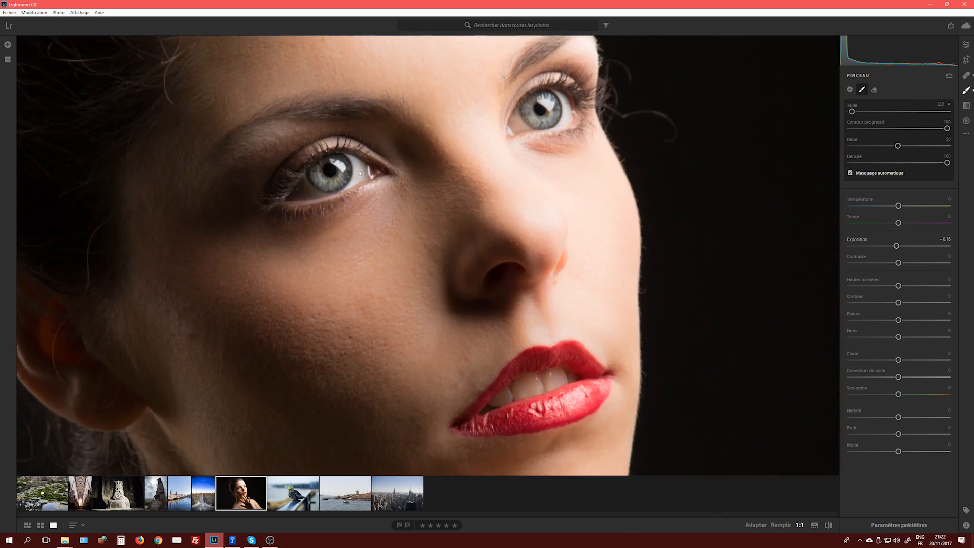
key(h)
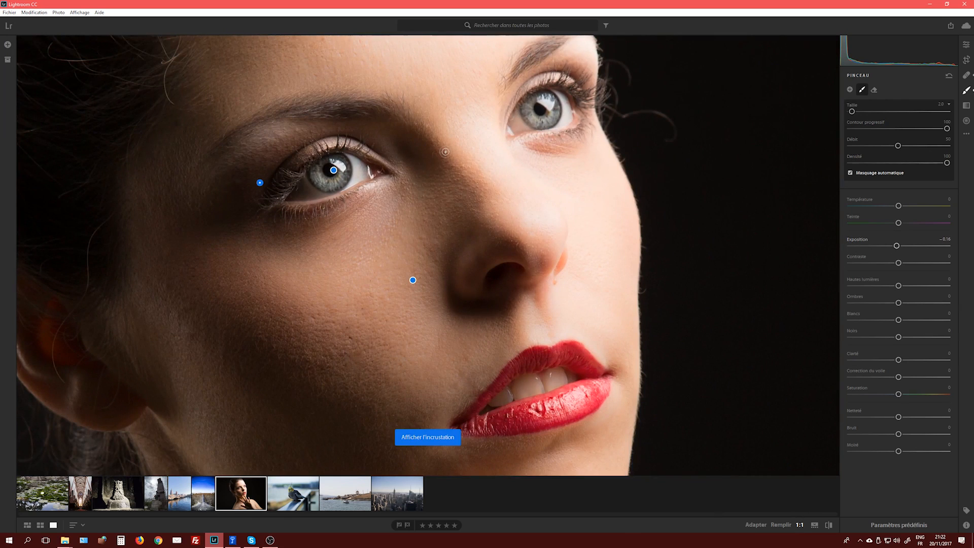
key(o)
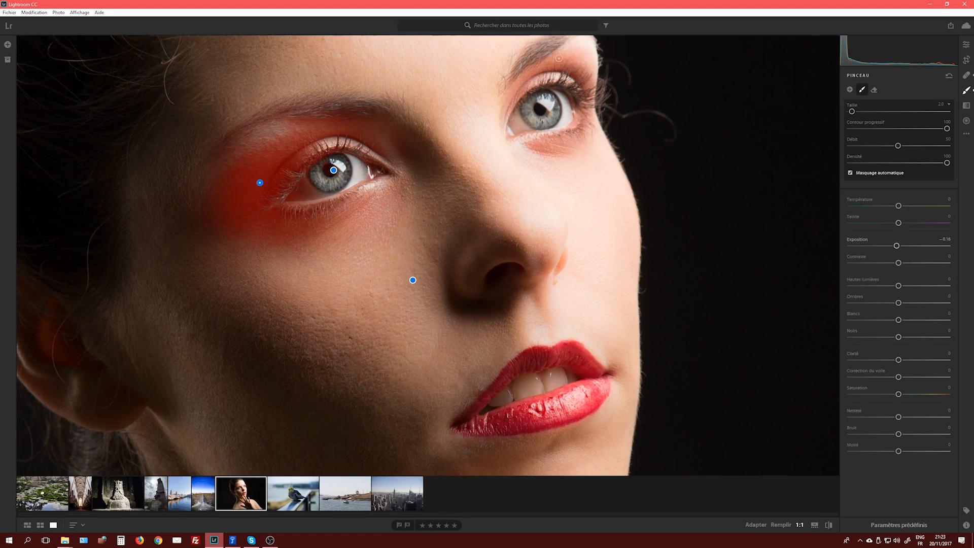
key(o)
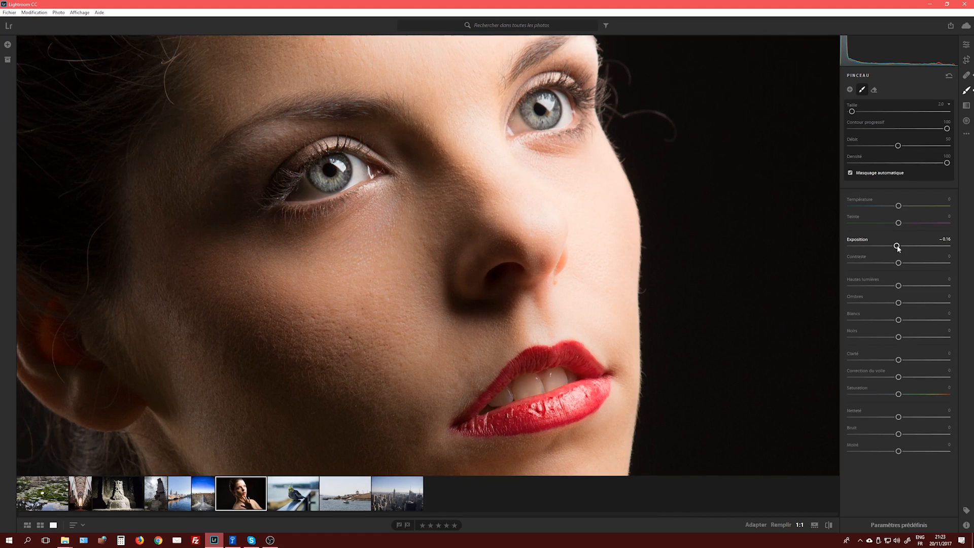
Darken the shading around the eyes by setting its Exposition to −0.93.
drag(896, 246, 884, 247)
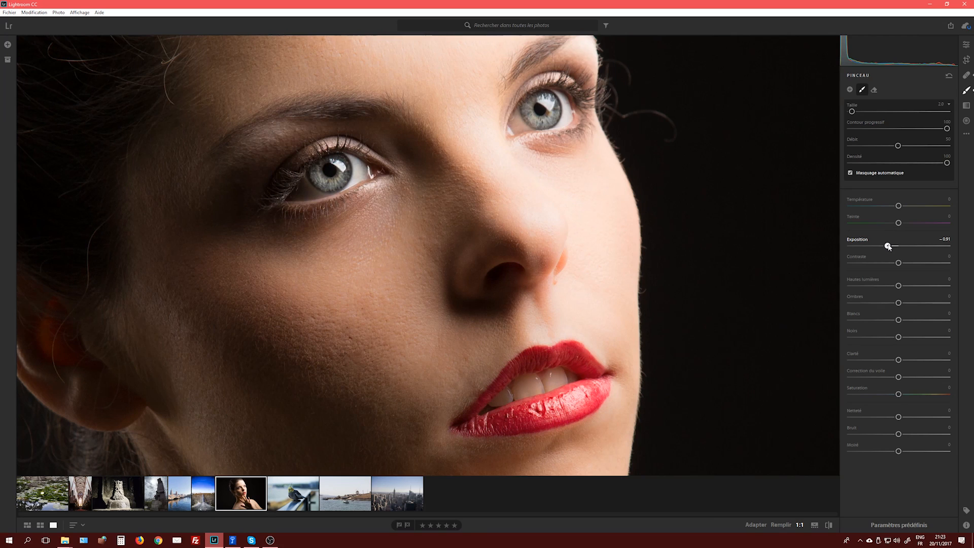
drag(887, 246, 836, 247)
click(891, 248)
drag(887, 249, 890, 246)
Compare the retouched portrait with the original, viewing the whole photo.
click(763, 526)
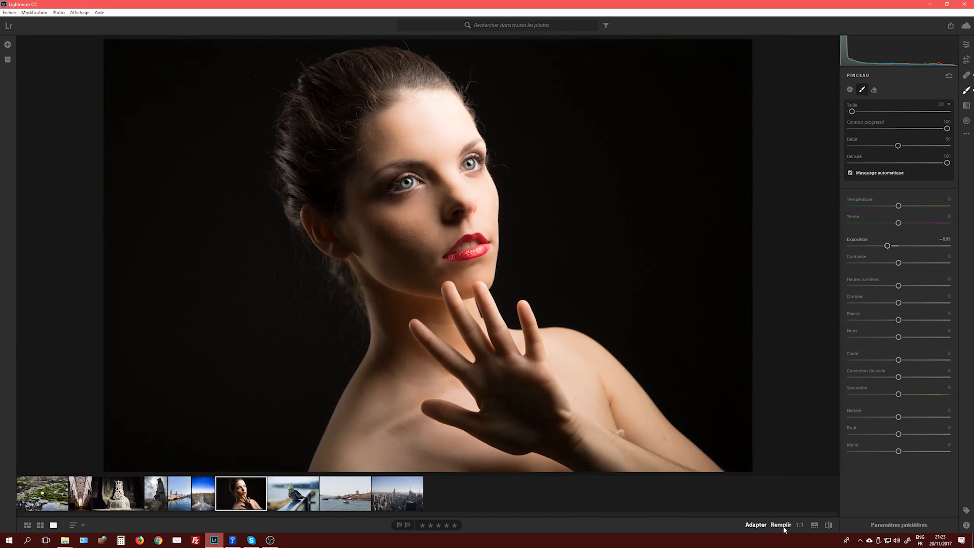
click(828, 526)
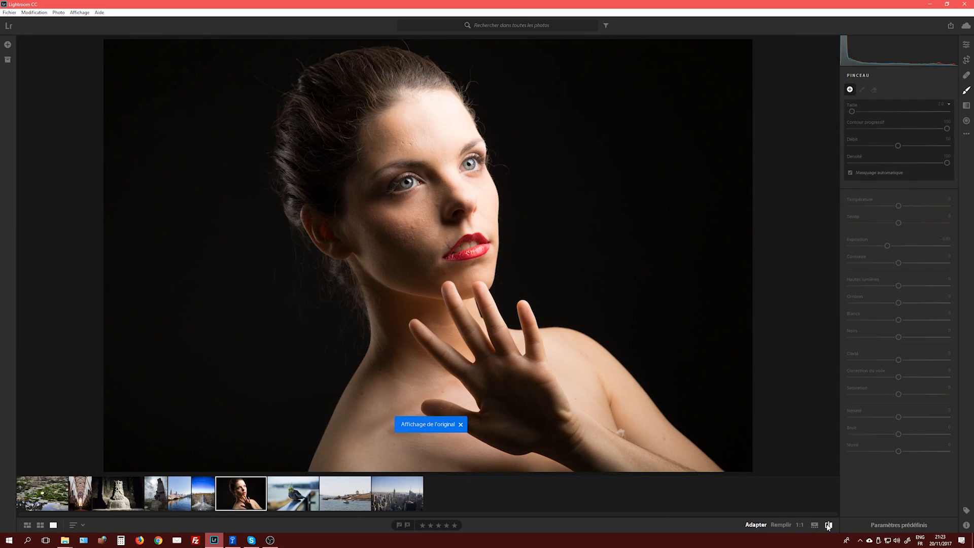
click(828, 526)
click(828, 525)
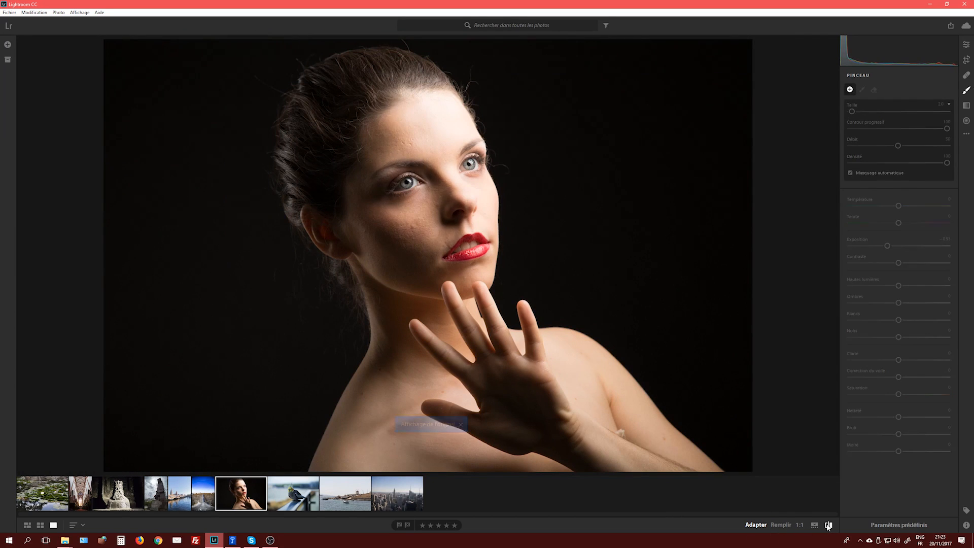
click(827, 525)
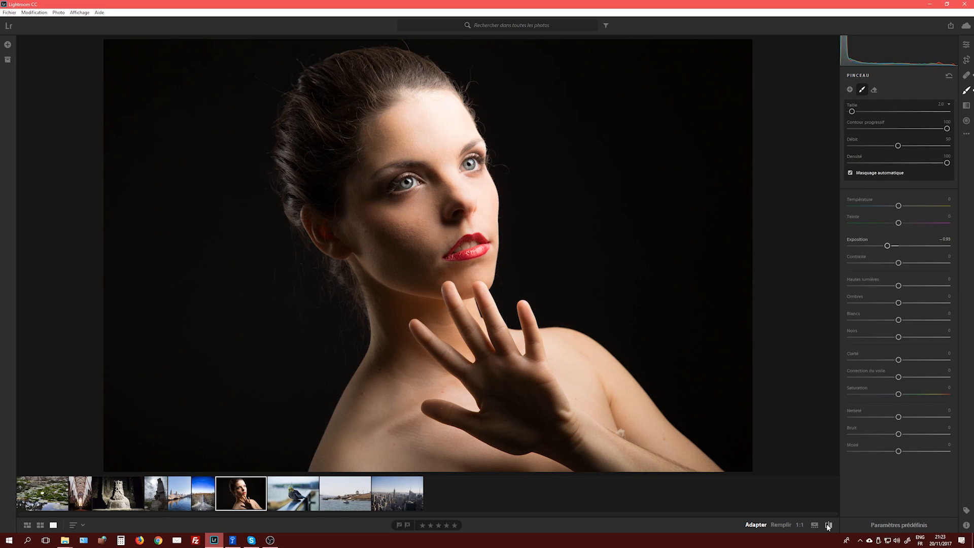
click(827, 525)
click(828, 525)
Paint a new brush adjustment over the hair with Exposition +0.11 and Clarté +100.
click(852, 91)
scroll(365, 142, up, 3)
drag(887, 246, 899, 246)
drag(899, 361, 928, 361)
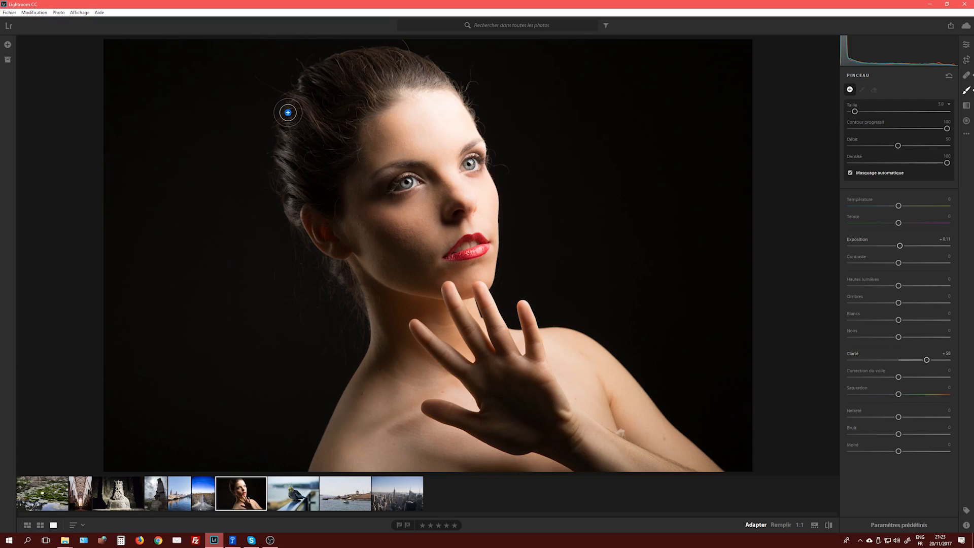
mouse_move(306, 100)
mouse_down()
mouse_move(293, 158)
mouse_move(327, 184)
mouse_move(322, 92)
mouse_move(390, 58)
mouse_move(324, 137)
mouse_move(289, 155)
mouse_move(321, 188)
mouse_move(291, 108)
mouse_up()
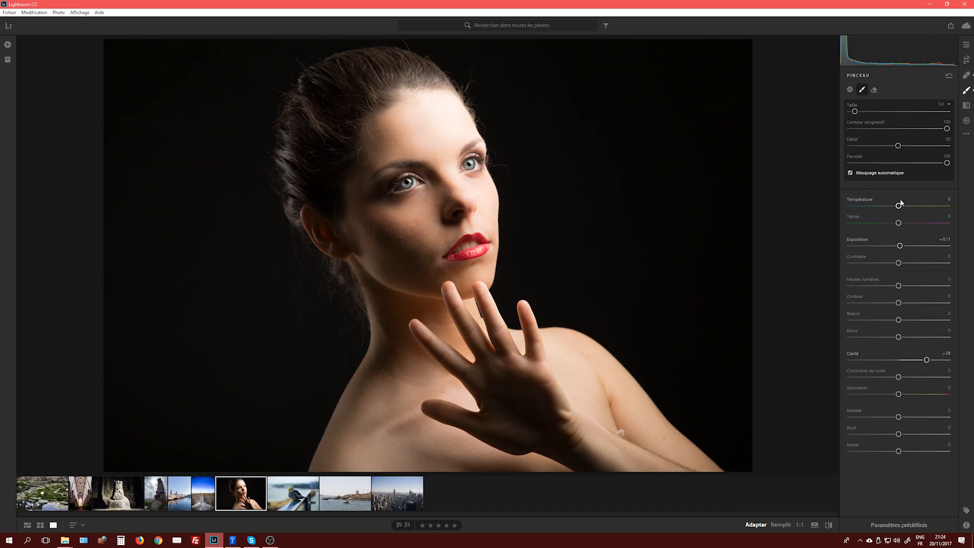
drag(928, 363, 962, 363)
Start a linear gradient adjustment with Clarté and Exposition reset to 0.
click(966, 106)
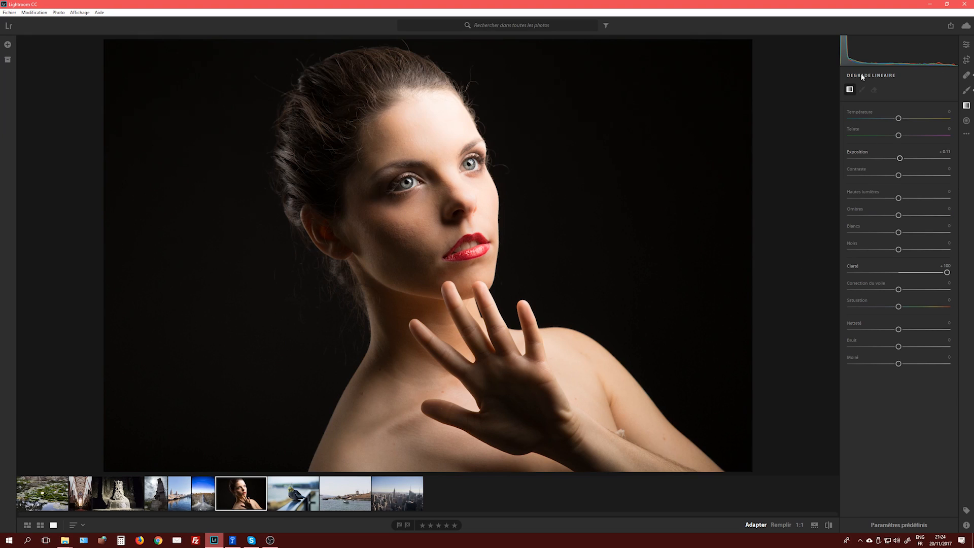
double_click(858, 264)
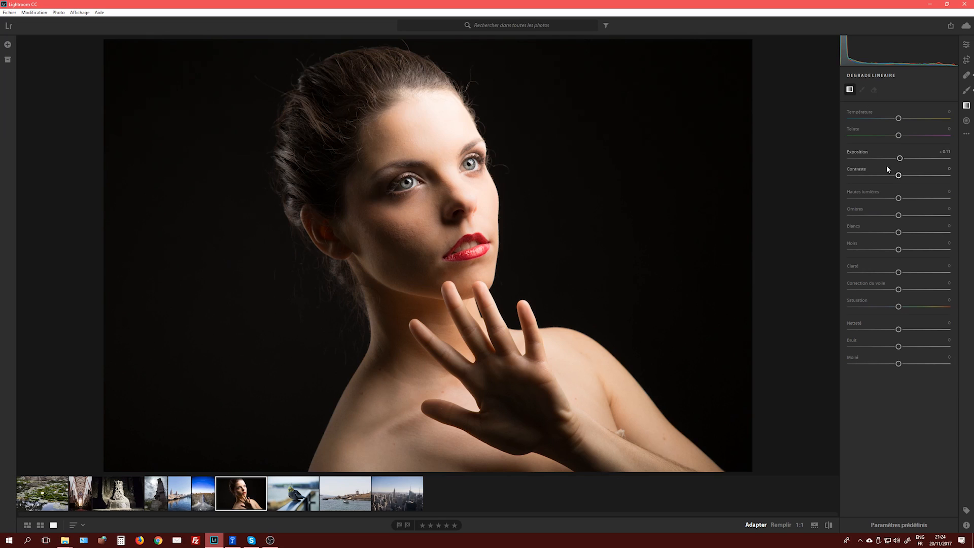
double_click(863, 151)
Try several linear gradients with Exposition −0.60 over the photo's lower-left background, and undo them.
drag(143, 450, 147, 432)
right_click(258, 338)
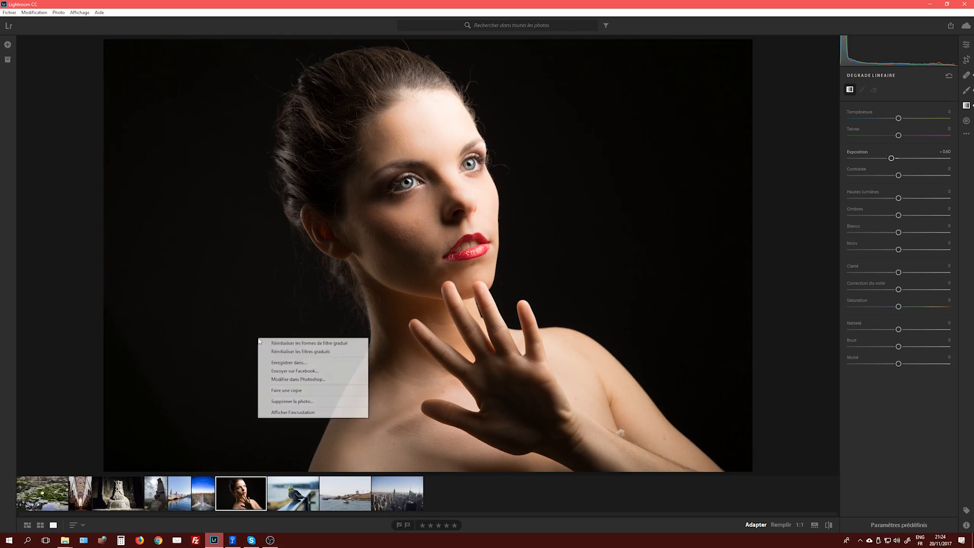
click(245, 331)
key(backslash)
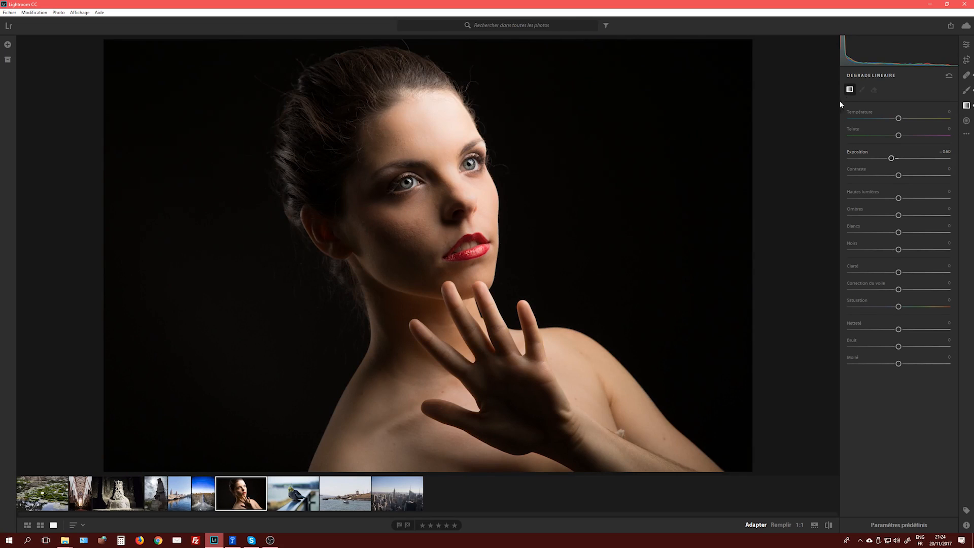
drag(215, 383, 314, 307)
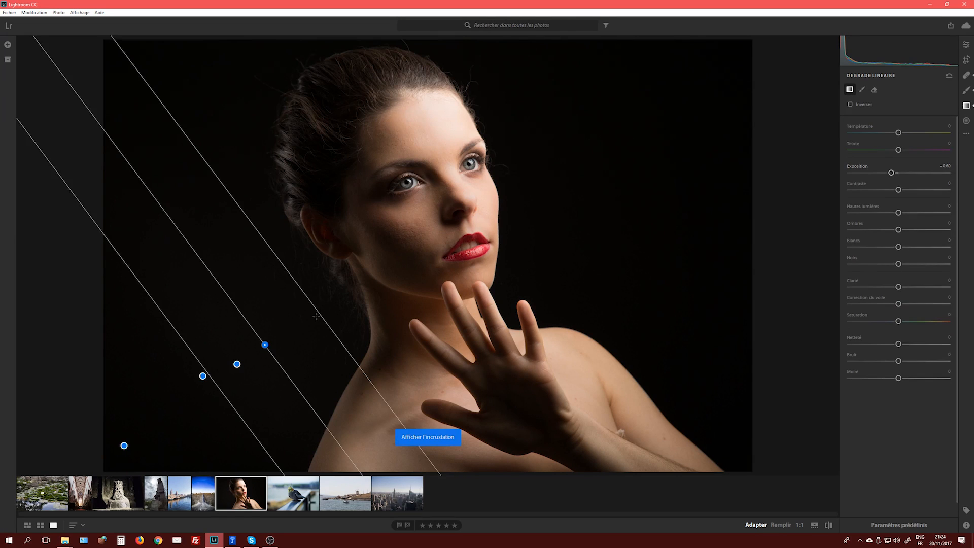
key(ctrl+z)
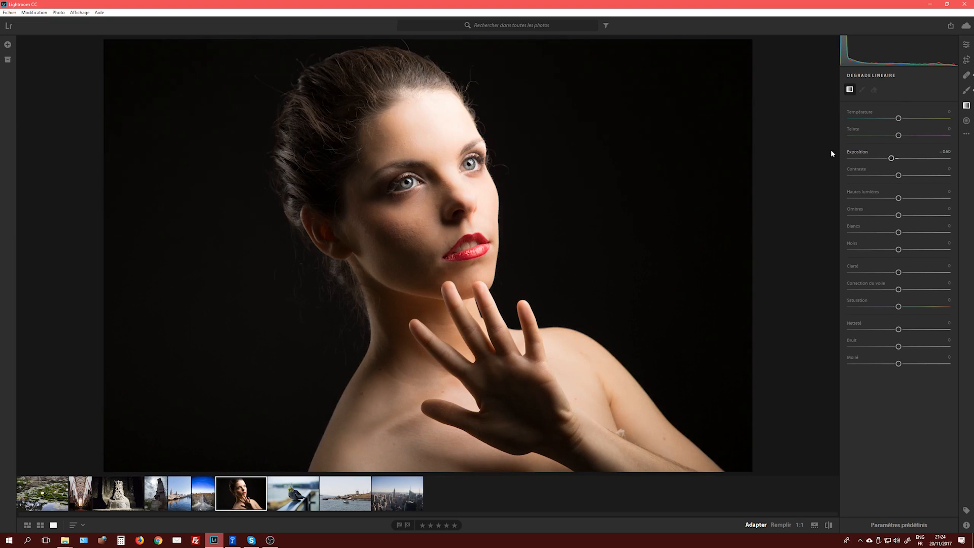
Lay a wide diagonal linear gradient with Exposition −2.23 across the background in the photo's lower-left area.
drag(227, 370, 308, 299)
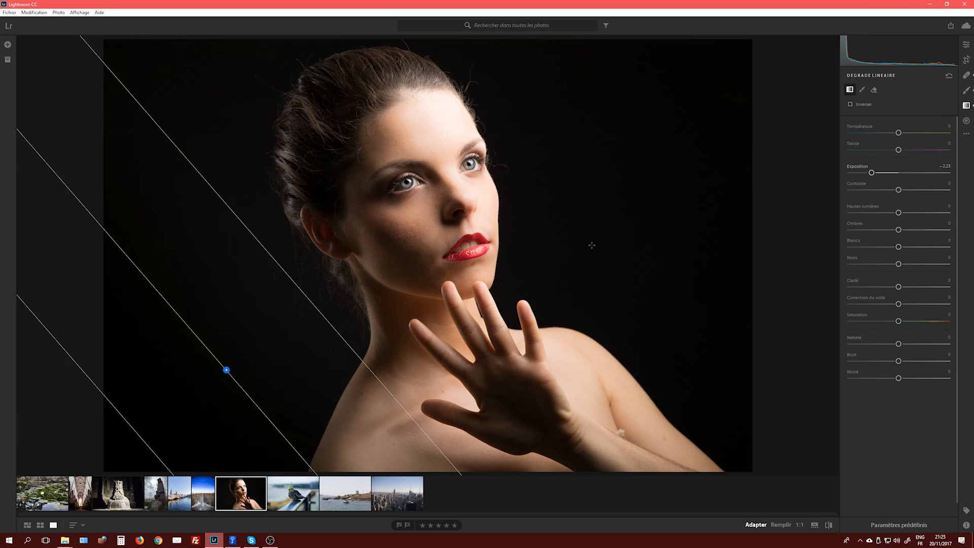
drag(310, 296, 395, 252)
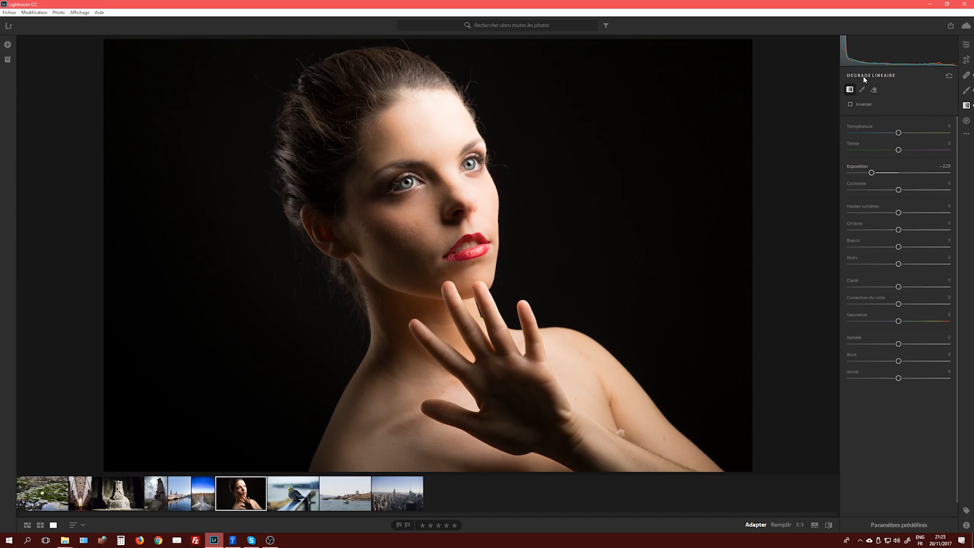
Erase the linear gradient from the shoulder, neck and hair edge with a size 13 eraser and Masquage automatique enabled.
click(862, 91)
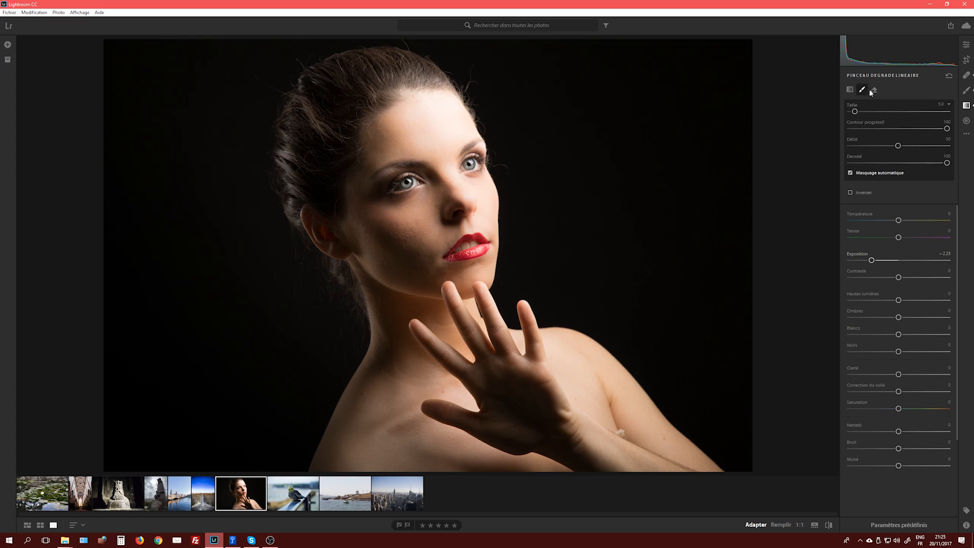
click(871, 93)
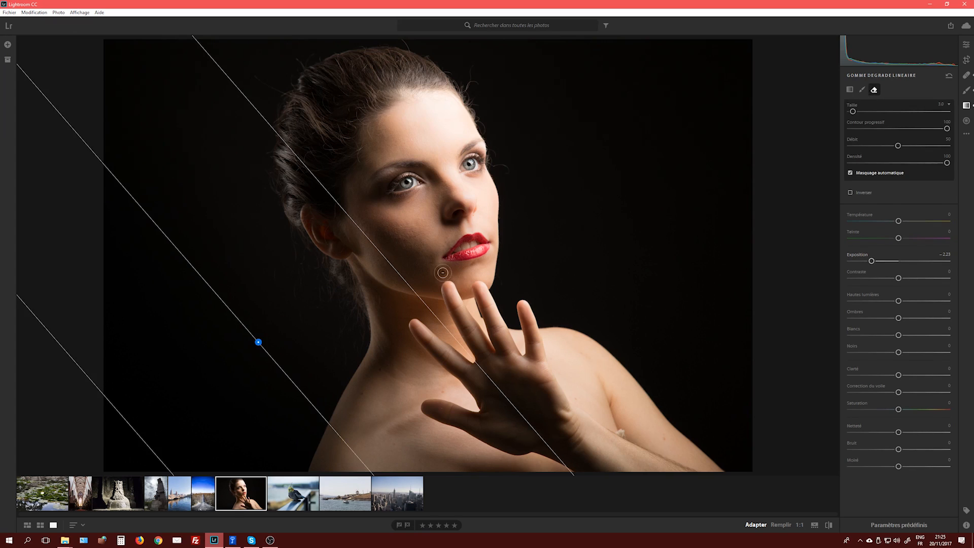
scroll(377, 281, up, 4)
scroll(329, 458, up, 6)
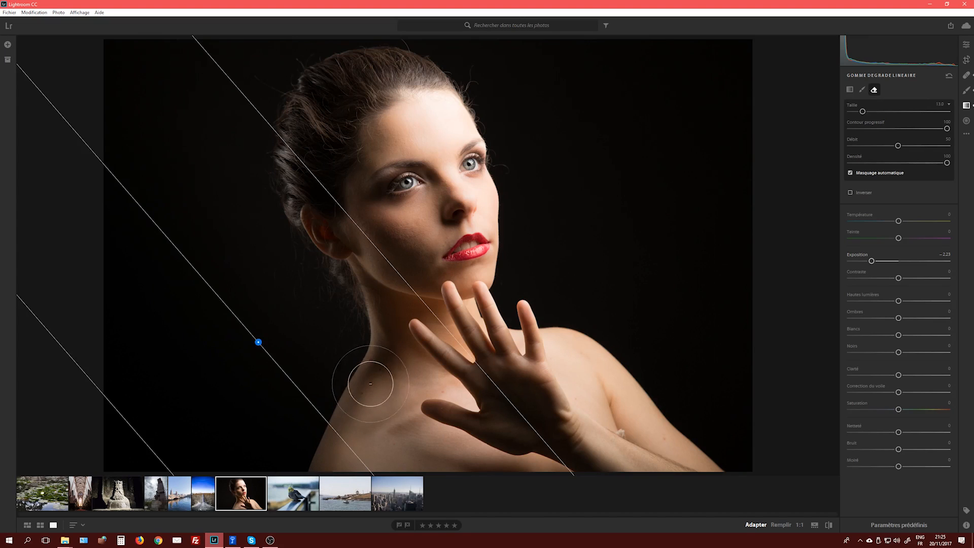
mouse_move(371, 384)
mouse_down()
mouse_move(383, 318)
mouse_move(355, 272)
mouse_move(375, 291)
mouse_up()
mouse_move(329, 465)
mouse_down()
mouse_move(384, 352)
mouse_move(389, 317)
mouse_move(376, 294)
mouse_up()
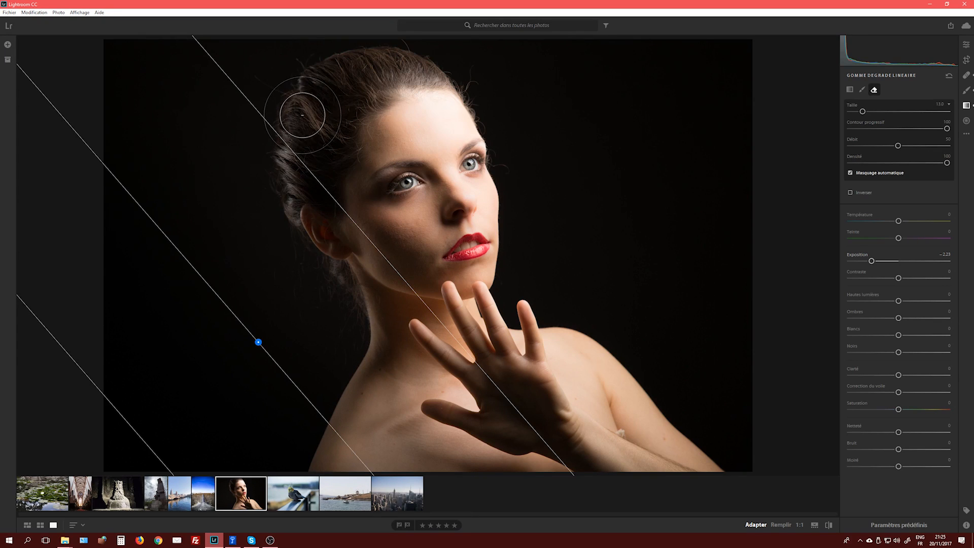
mouse_move(300, 133)
mouse_down()
mouse_move(287, 168)
mouse_move(296, 197)
mouse_move(355, 255)
mouse_move(383, 343)
mouse_move(342, 445)
mouse_move(312, 451)
mouse_up()
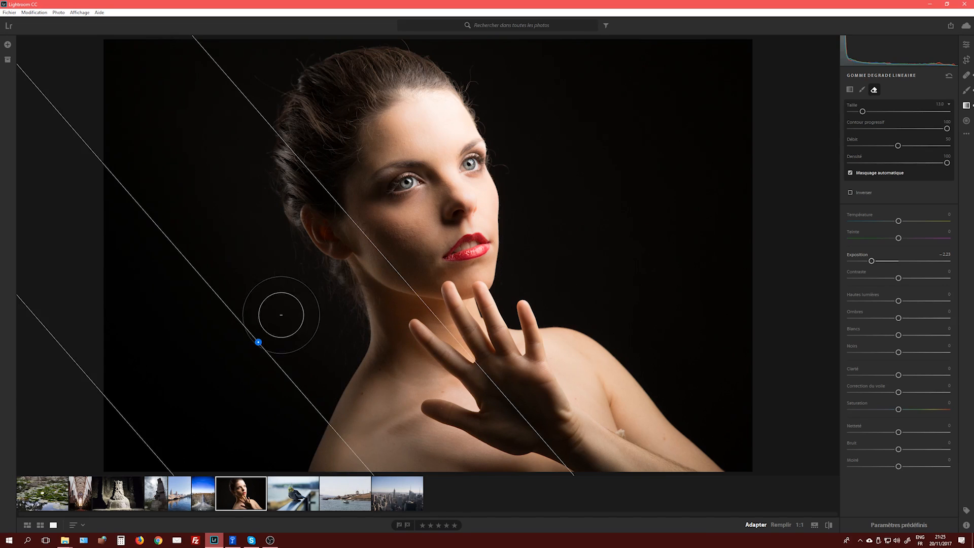
Turn off Masquage automatique, erase the remaining gradient mask from the shoulder and chest, and raise the eraser's Débit.
mouse_move(257, 343)
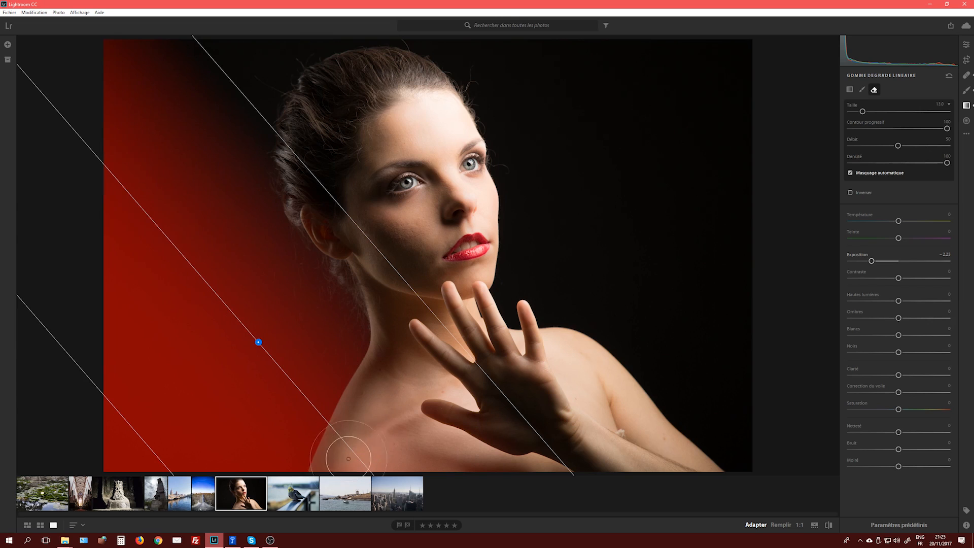
click(851, 173)
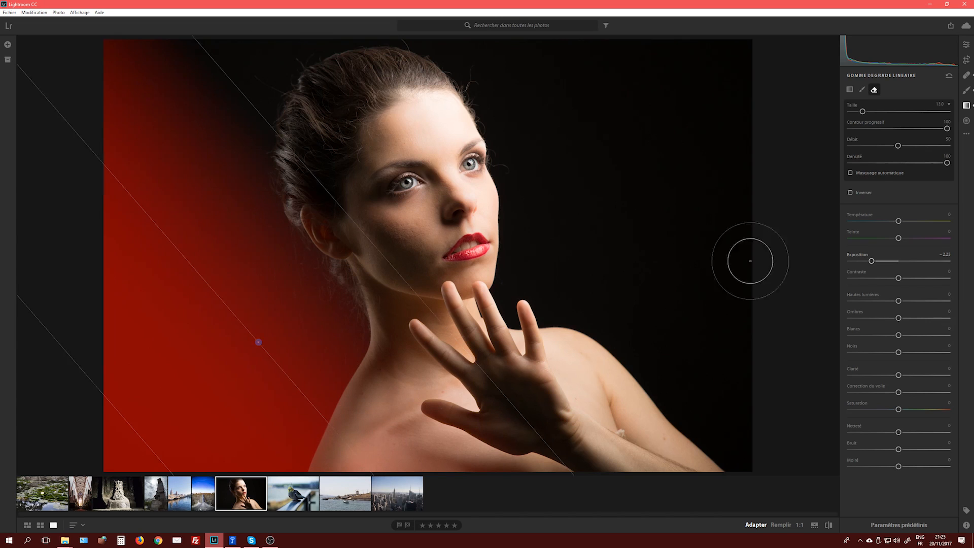
mouse_move(462, 465)
mouse_down()
mouse_move(417, 462)
mouse_move(412, 436)
mouse_move(372, 460)
mouse_move(409, 429)
mouse_move(391, 424)
mouse_move(357, 462)
mouse_move(379, 440)
mouse_move(396, 388)
mouse_move(372, 420)
mouse_move(370, 396)
mouse_move(384, 395)
mouse_move(374, 416)
mouse_move(392, 409)
mouse_move(407, 344)
mouse_move(399, 296)
mouse_move(394, 358)
mouse_move(367, 432)
mouse_move(332, 472)
mouse_move(434, 452)
mouse_move(429, 467)
mouse_move(452, 451)
mouse_move(424, 431)
mouse_move(477, 462)
mouse_move(425, 457)
mouse_move(473, 410)
mouse_move(415, 398)
mouse_move(430, 377)
mouse_up()
drag(923, 148, 923, 148)
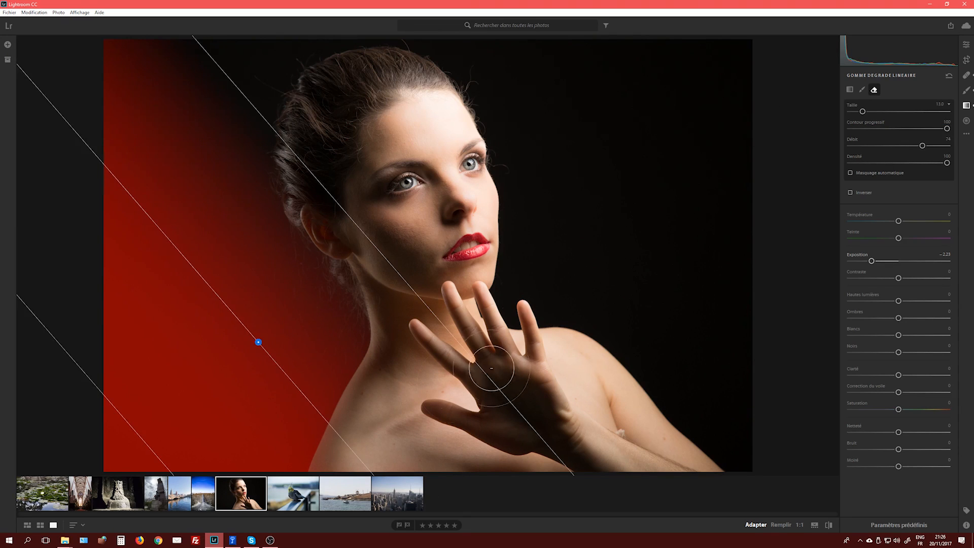